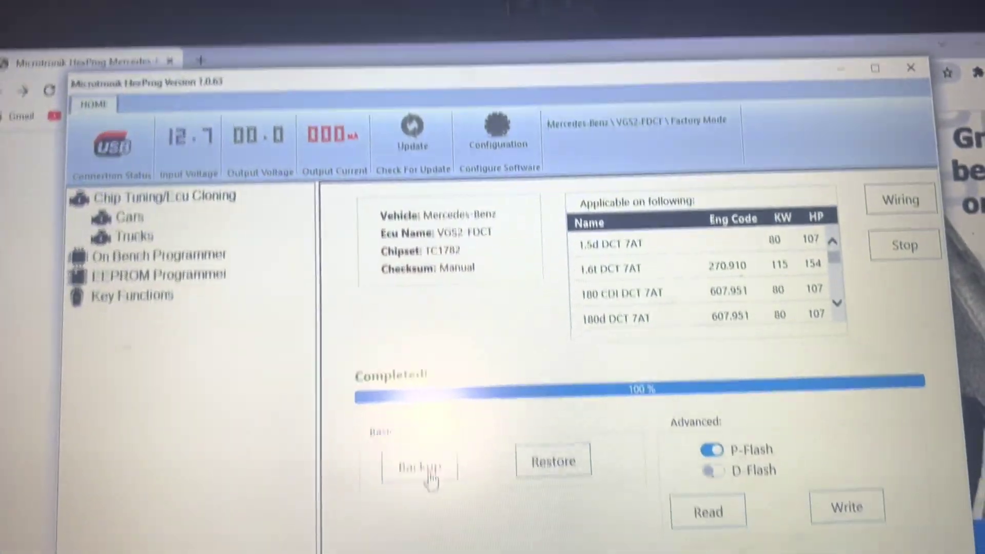
Start a backup of the VGS2-FDCT gearbox TCU from the Basic section.
{"action": "left_click", "coordinate": [421, 467]}
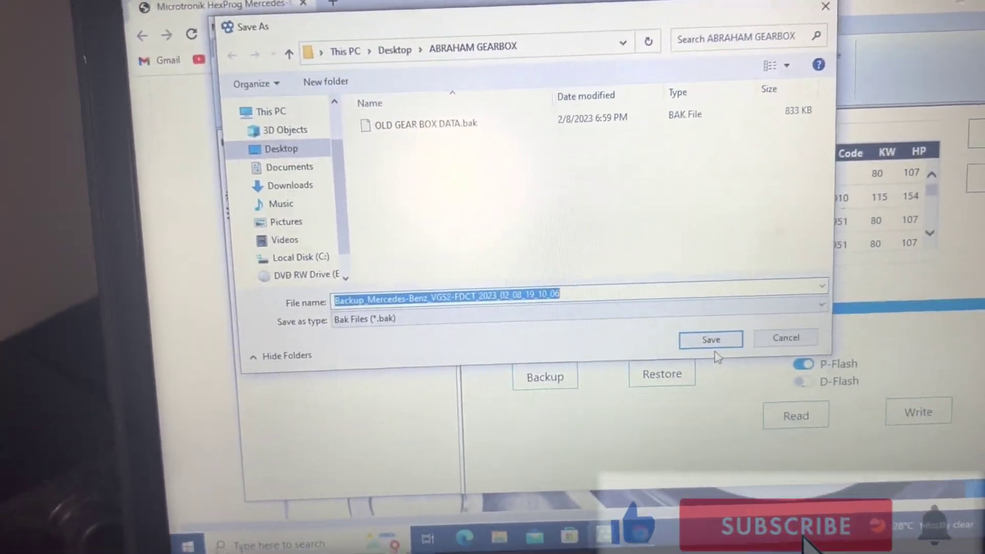
Save the new TCU backup file to the ABRAHAM GEARBOX folder.
{"action": "left_click", "coordinate": [755, 363]}
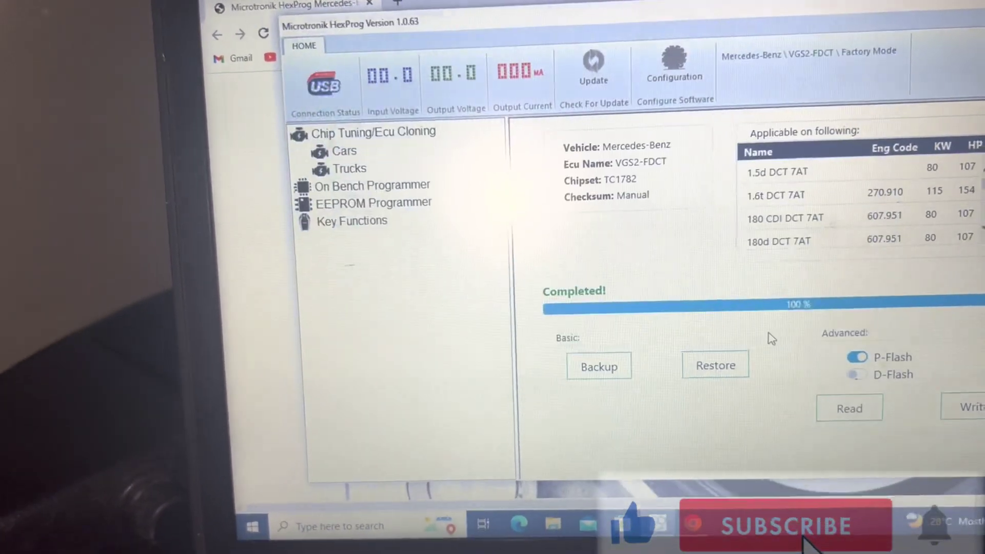
Begin restoring the TCU from a saved backup file.
{"action": "left_click", "coordinate": [706, 323]}
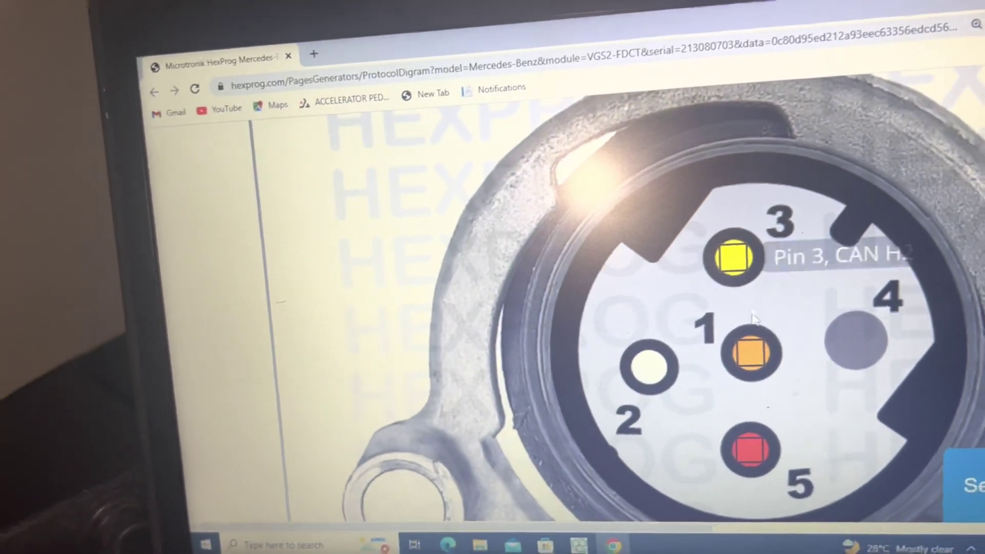
{"action": "mouse_move", "coordinate": [601, 313]}
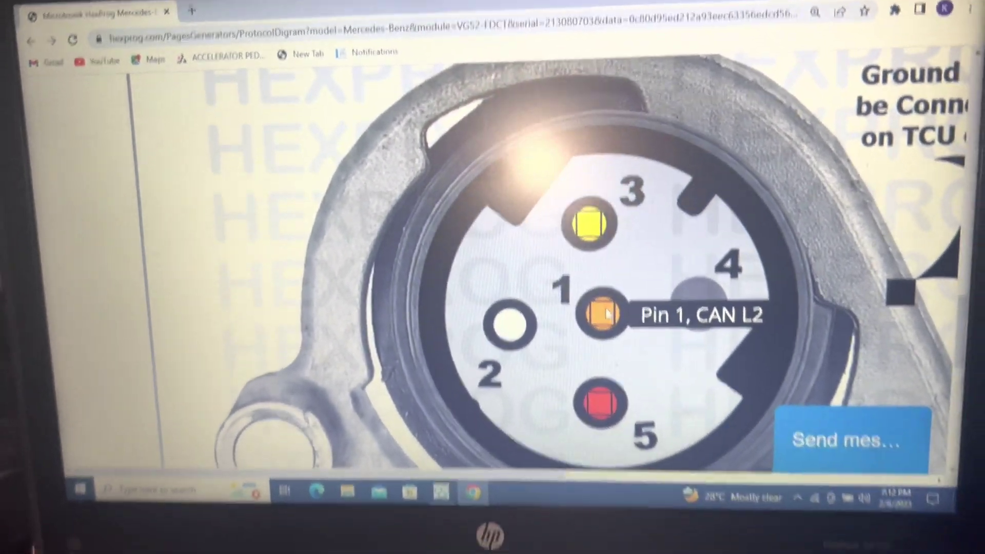
{"action": "scroll", "coordinate": [539, 231], "scroll_direction": "down", "scroll_amount": 5}
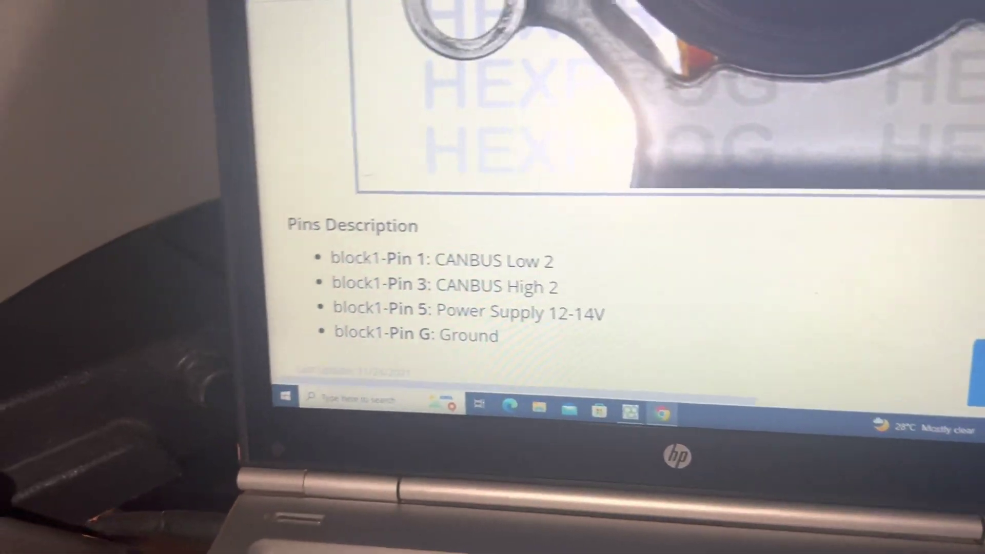